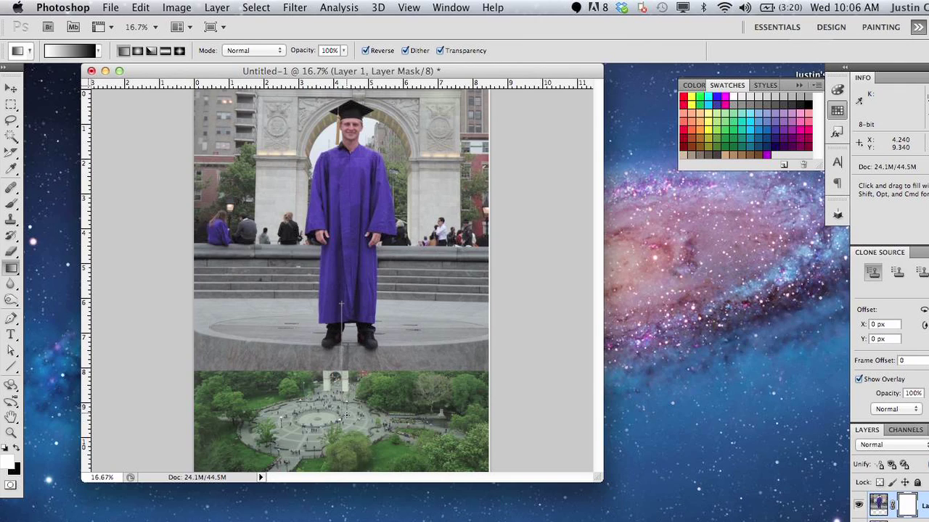
- Preview the graduate photo blended into the park aerial, then revert to the unmasked layers
left_click_drag(342, 415, 347, 416)
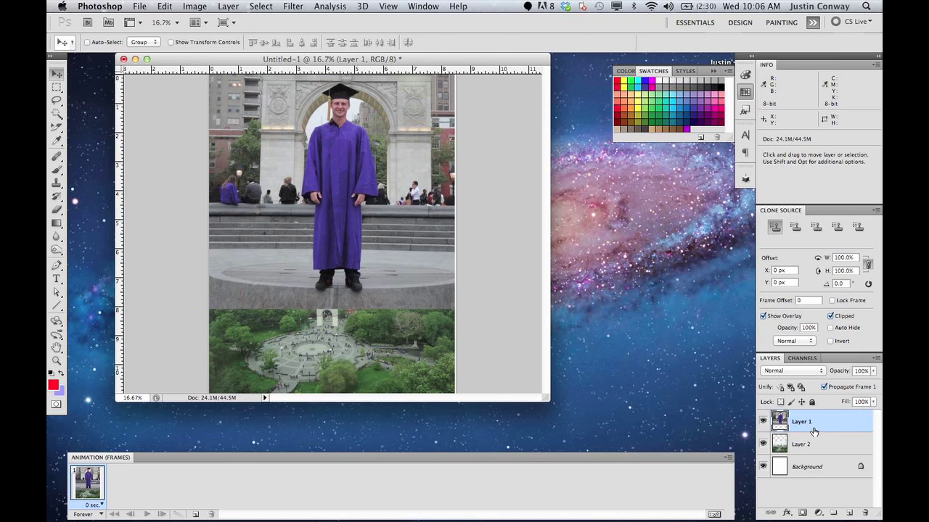
- Add a layer mask to the graduation photo layer and load the Black, White gradient
left_click(803, 513)
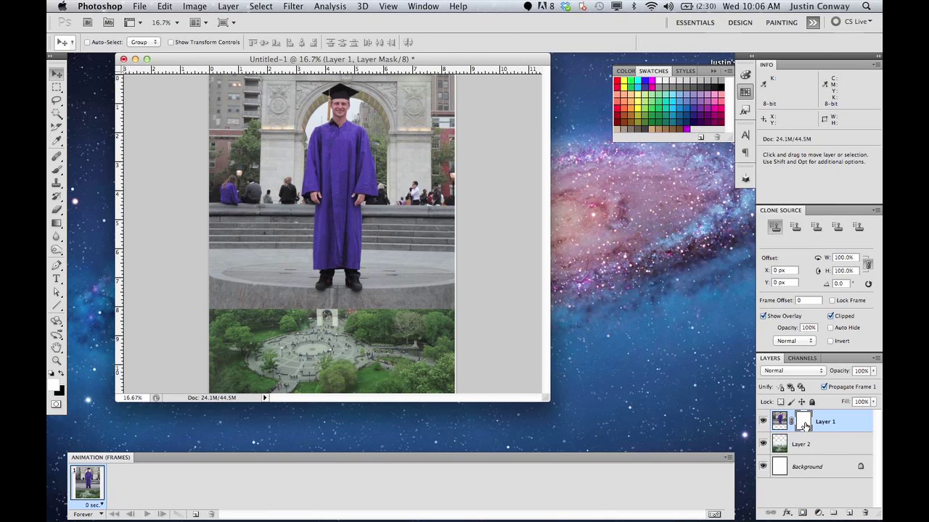
left_click(58, 226)
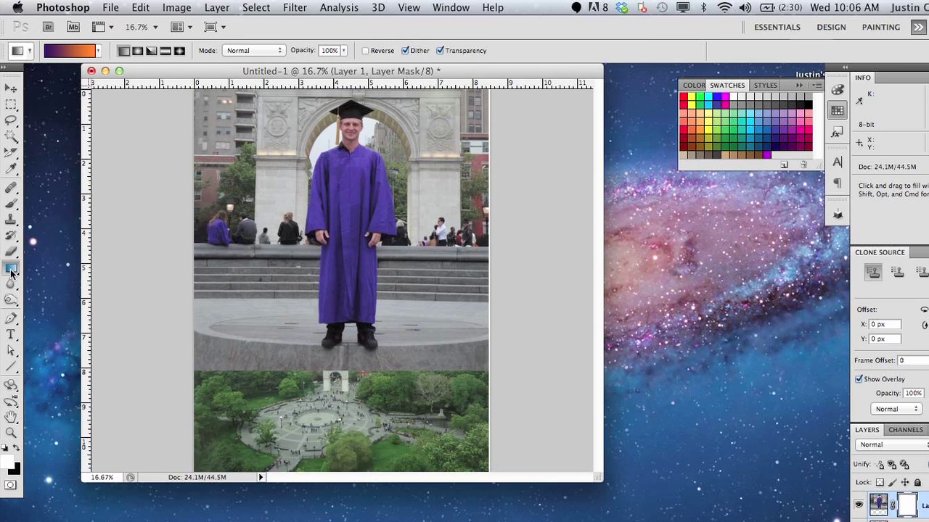
left_click(98, 50)
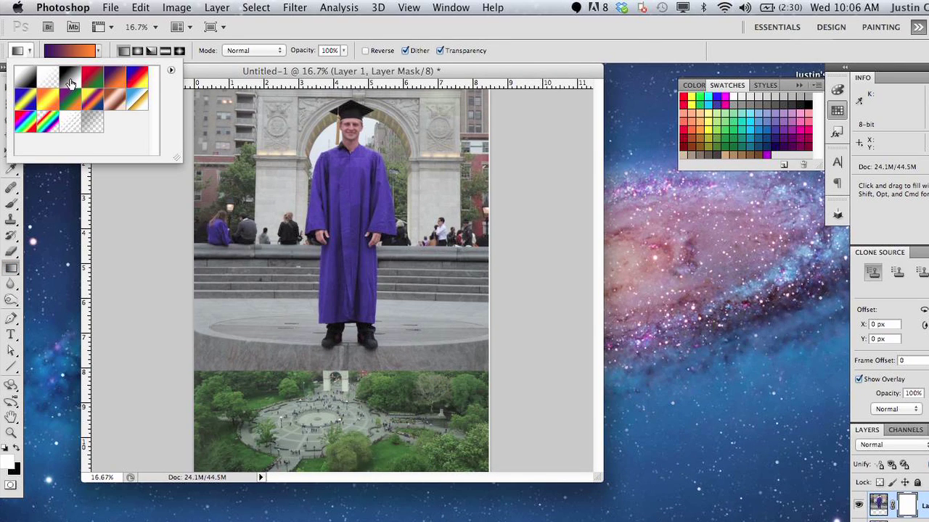
left_click(70, 83)
left_click(70, 50)
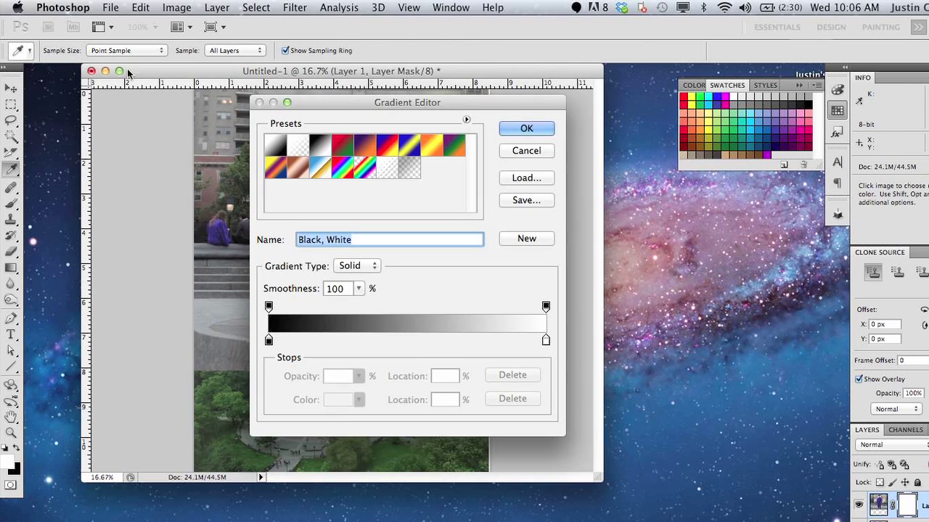
left_click(522, 129)
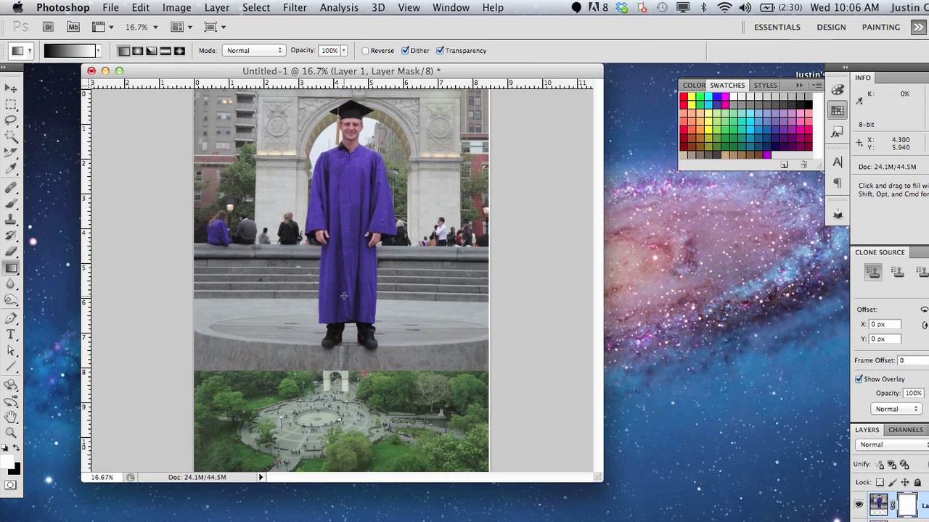
- Try a mask gradient from the robe downward, undo it, and enable Reverse
left_click_drag(344, 296, 348, 372)
left_click_drag(349, 389, 350, 390)
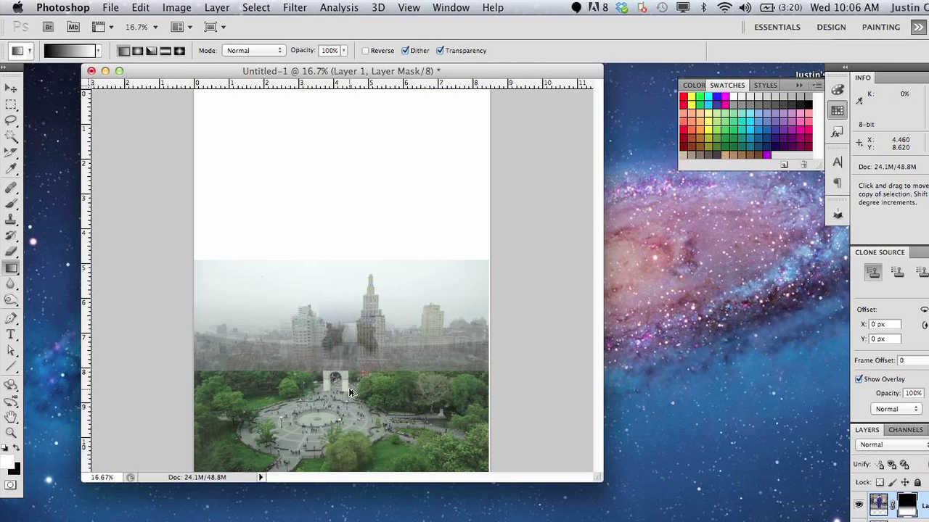
key("super+z")
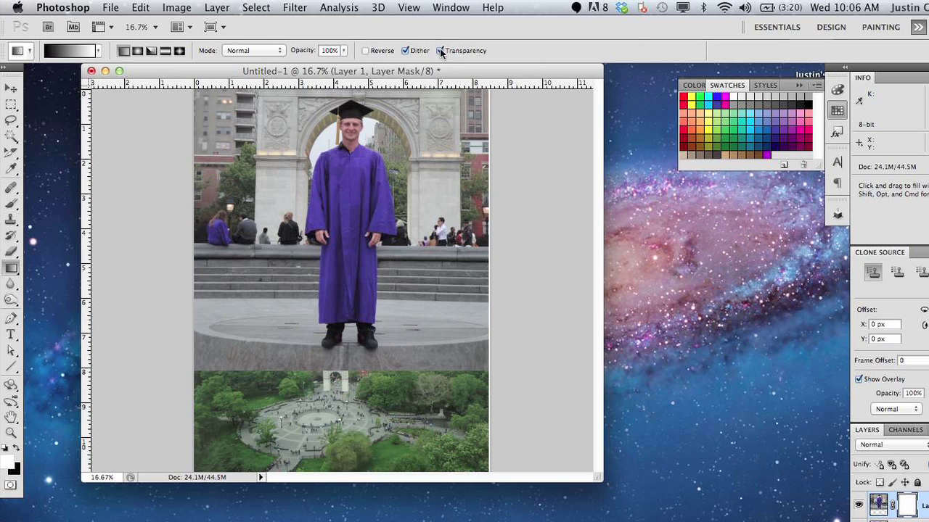
left_click(365, 51)
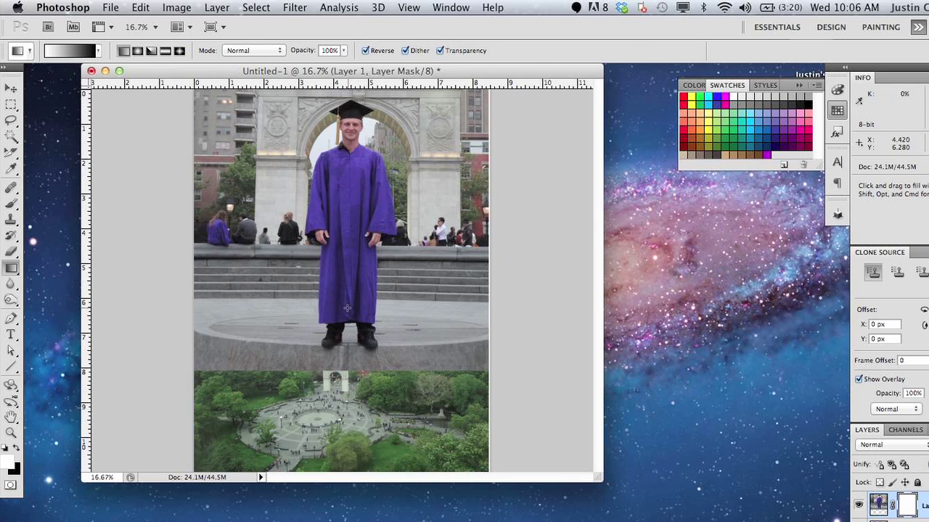
- Redraw the reversed gradient from the robe down into the park, undoing retries until smooth
left_click_drag(343, 305, 343, 368)
left_click_drag(346, 411, 347, 413)
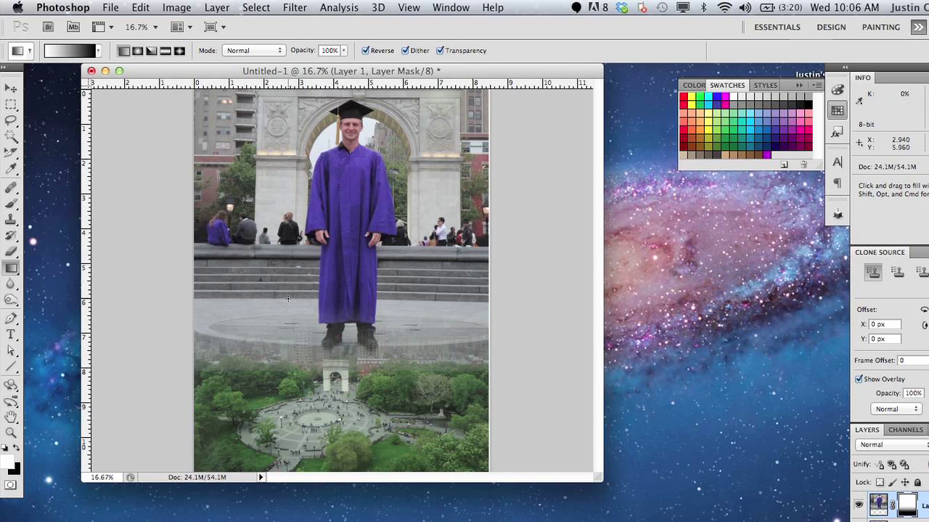
key("super+alt")
key("super+alt+z")
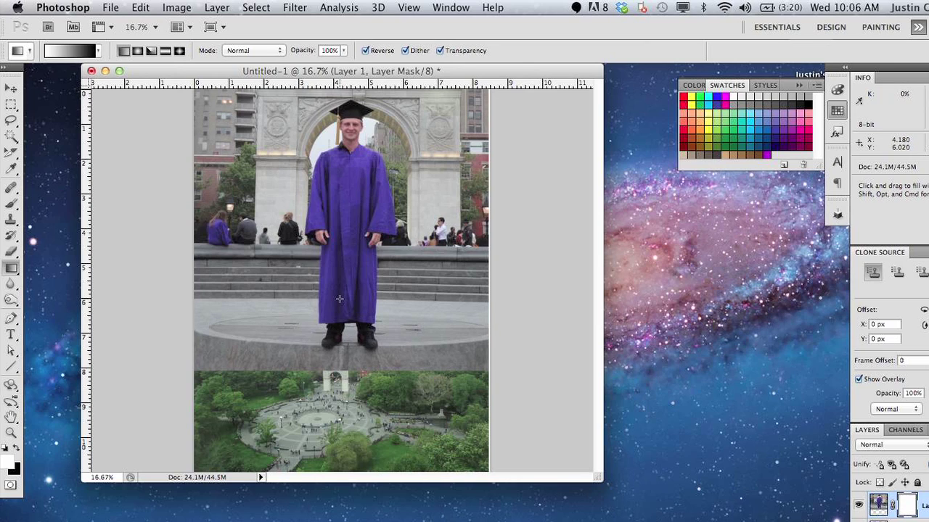
left_click_drag(339, 310, 339, 378)
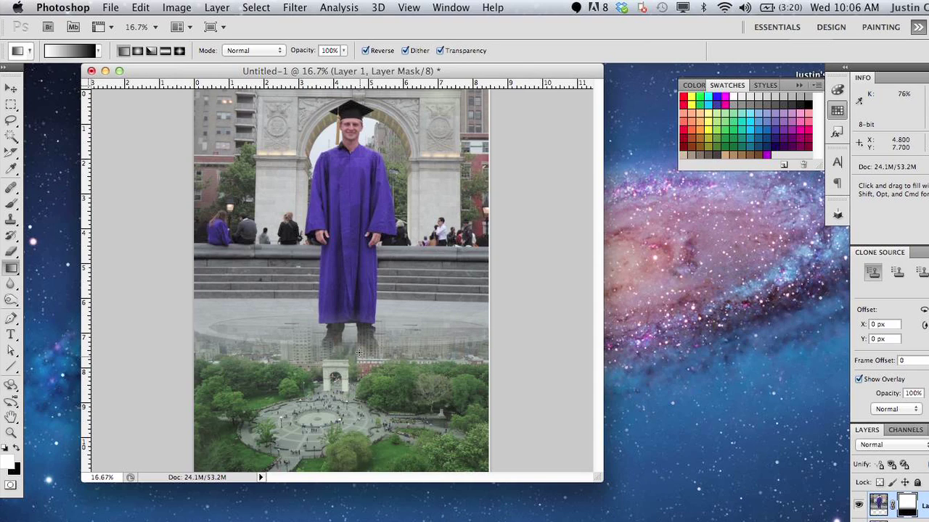
key("super+z")
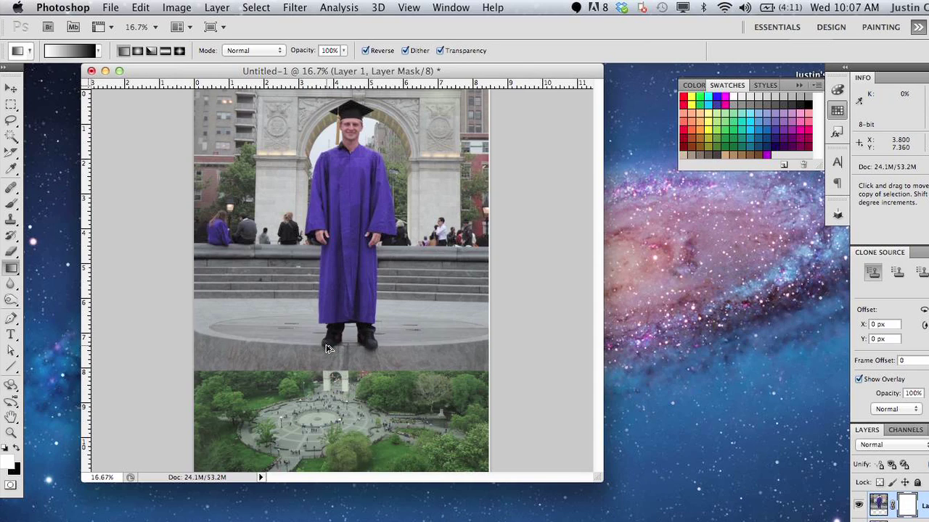
left_click_drag(338, 281, 344, 398)
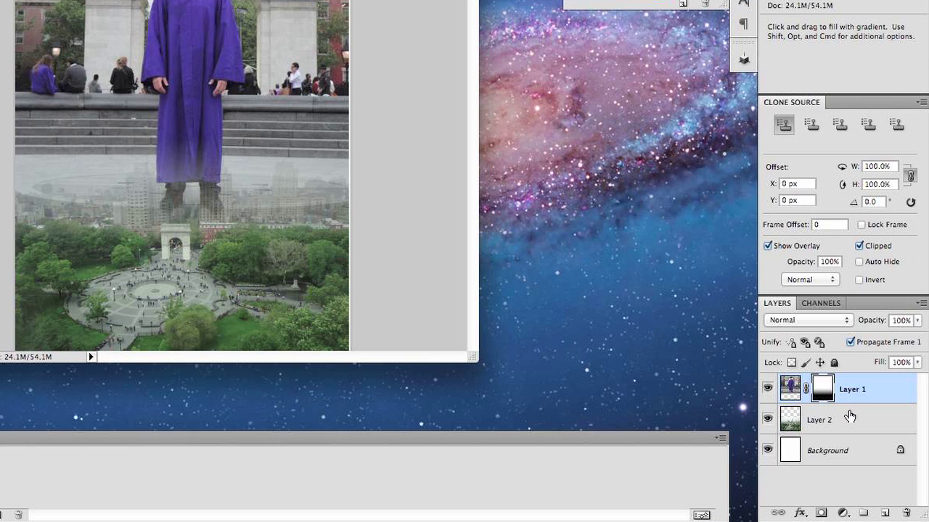
- Merge Layer 2 and the masked Layer 1 into one layer and toggle its visibility to check
left_click(824, 441)
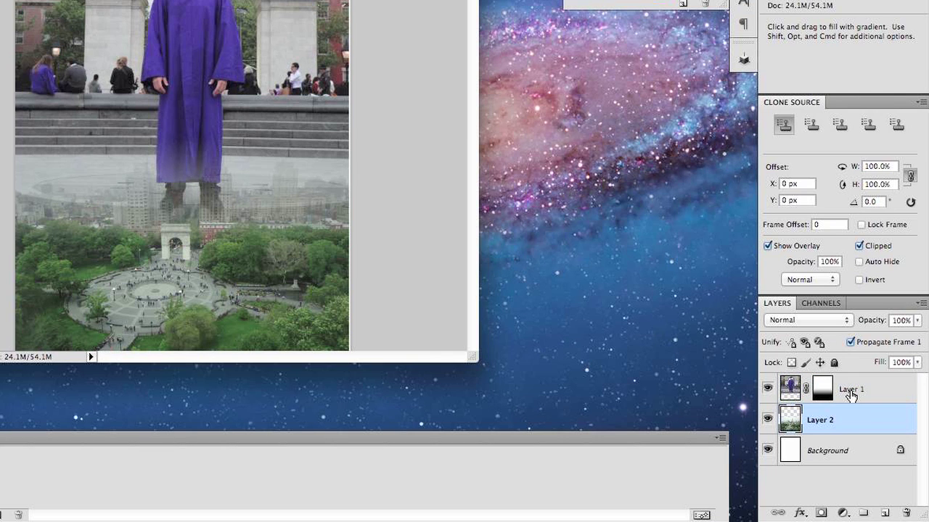
left_click(850, 394, "shift")
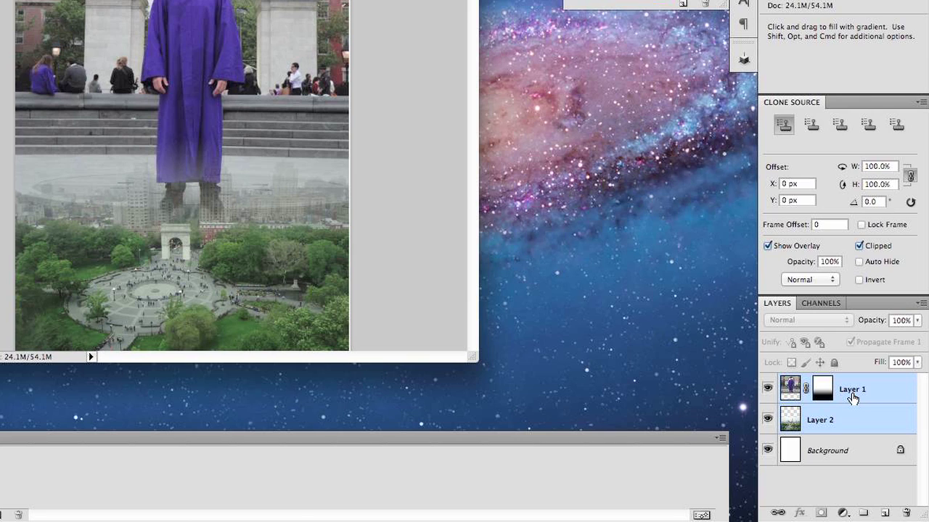
key("super+e")
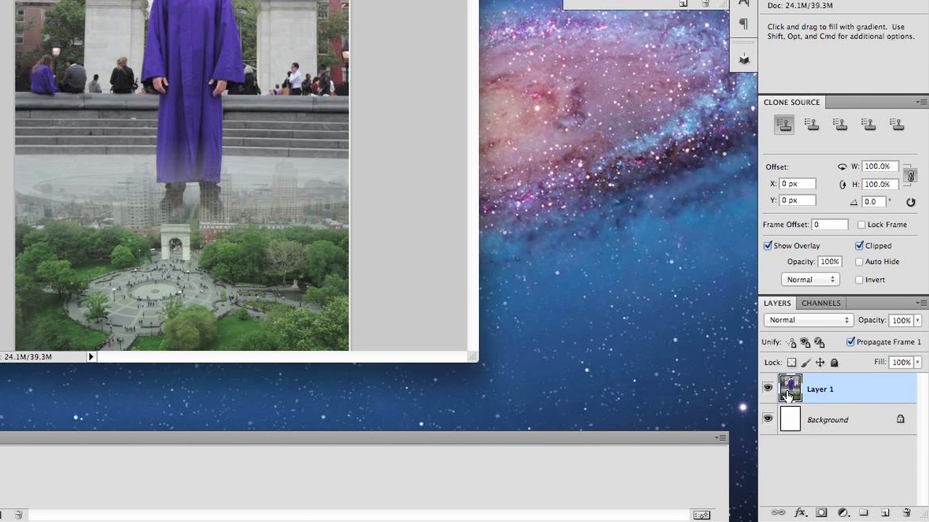
left_click(768, 390)
left_click(768, 391)
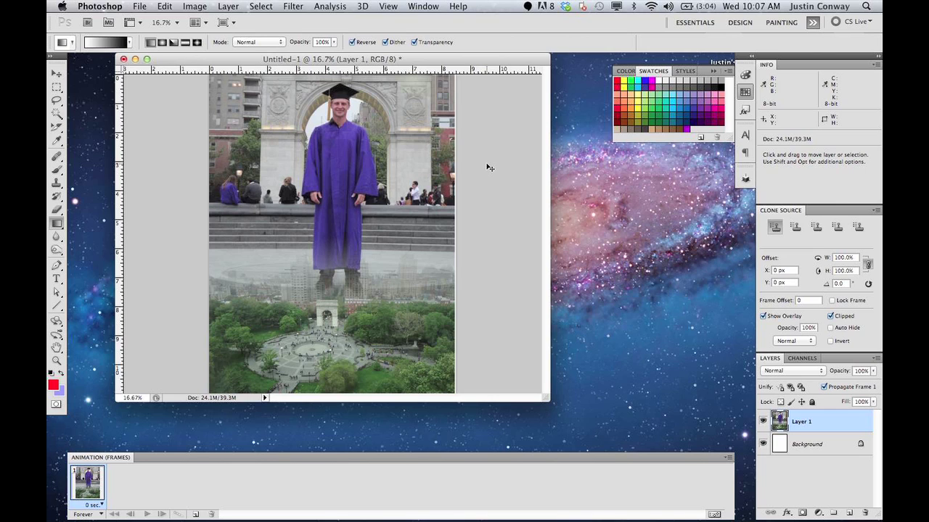
- Open Hue/Saturation, keep the Default preset, and turn on Colorize
key("super+u")
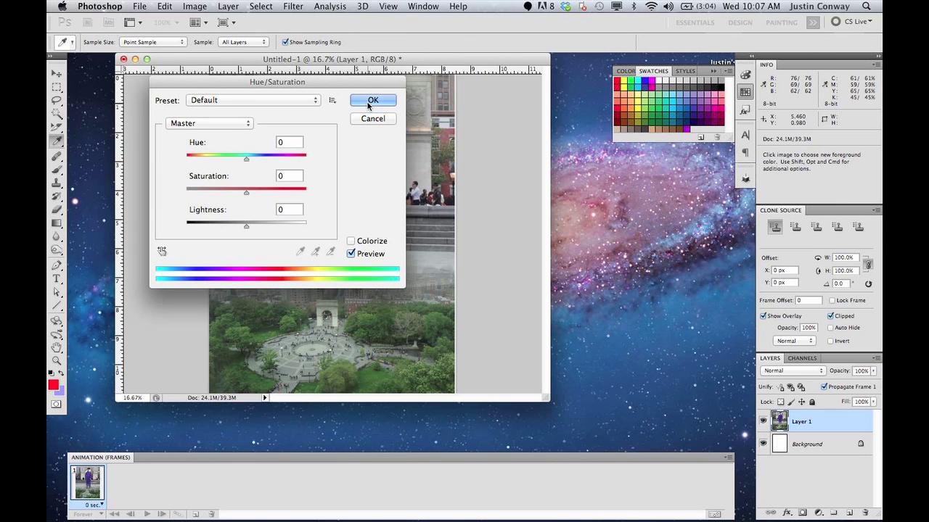
left_click(369, 102)
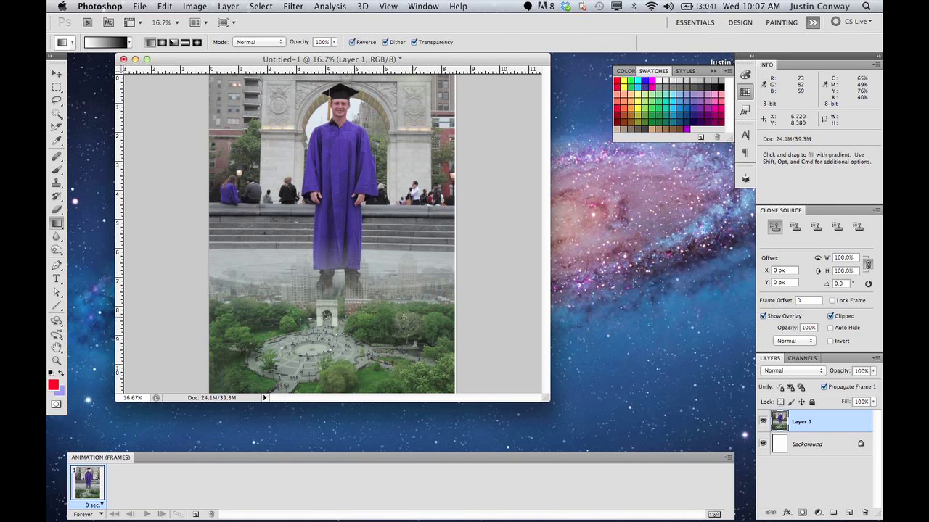
key("super+u")
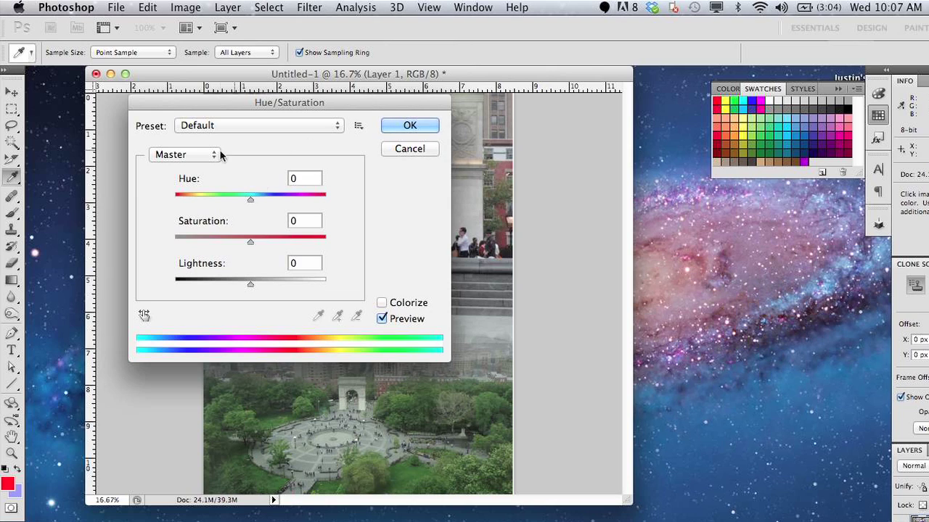
left_click(336, 127)
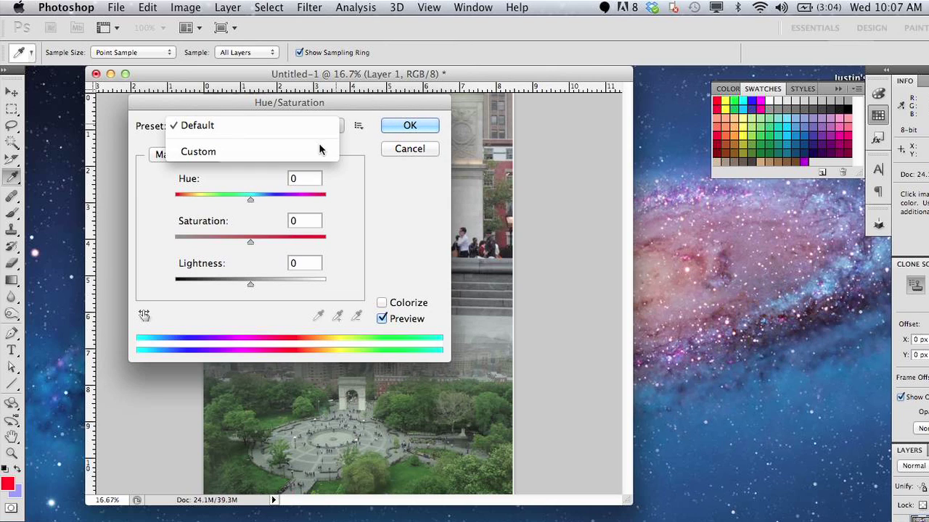
left_click(401, 239)
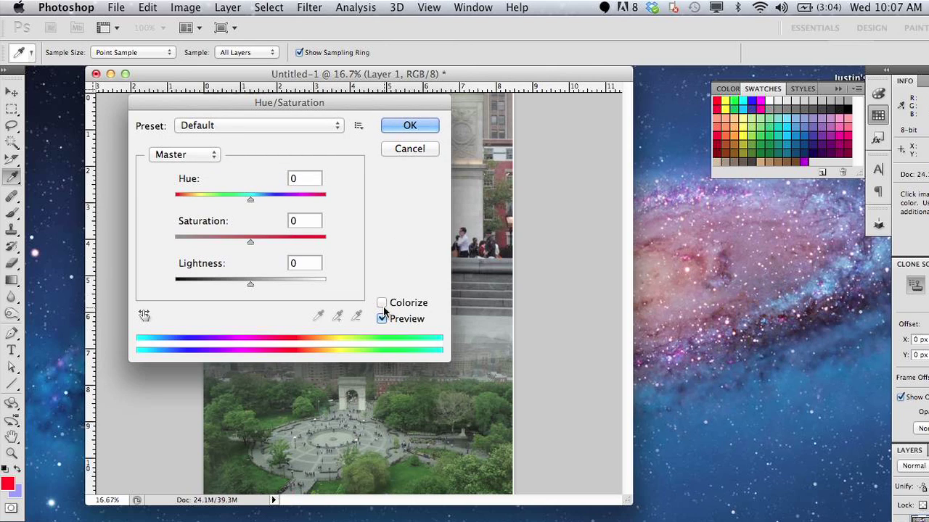
left_click(381, 303)
- Set the colorize tint to Hue 35, Saturation 49, Lightness -15 and apply it
left_click_drag(365, 107, 827, 180)
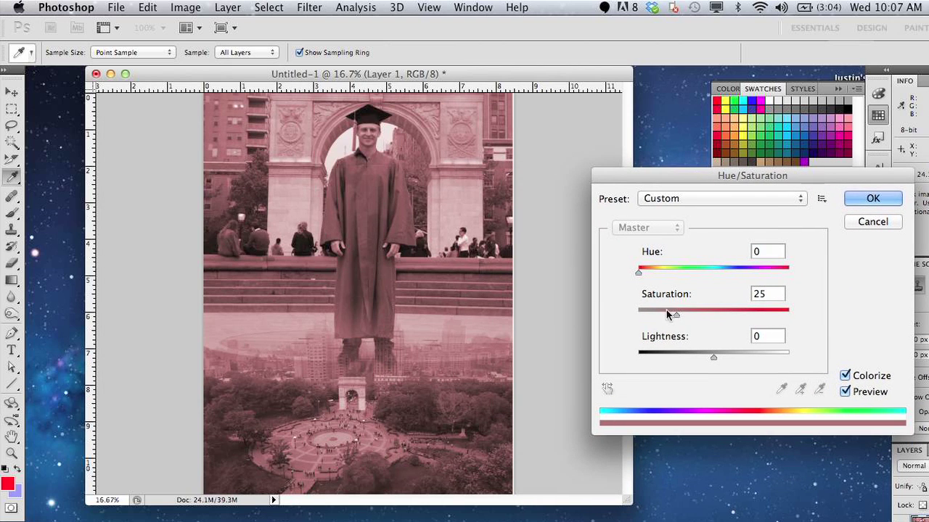
left_click_drag(677, 315, 695, 320)
left_click_drag(714, 357, 741, 357)
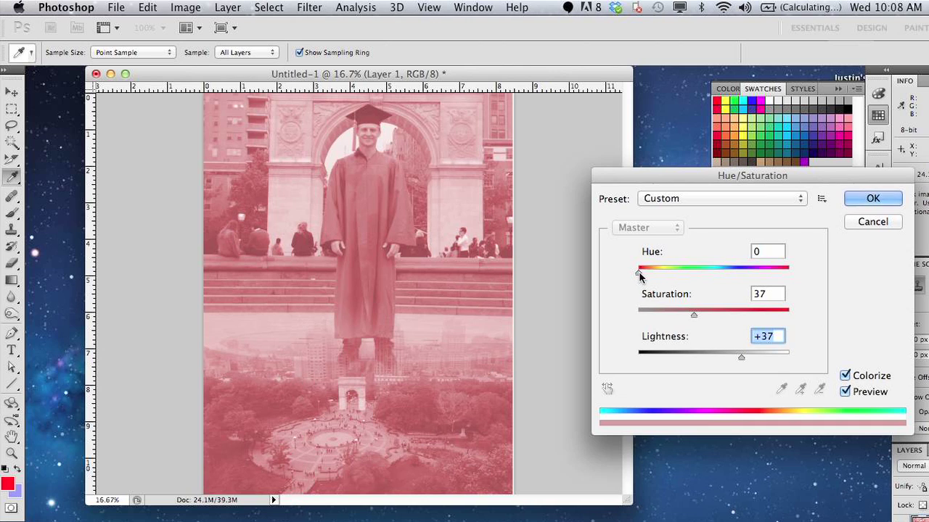
mouse_move(639, 272)
left_mouse_down()
mouse_move(671, 275)
mouse_move(653, 280)
left_mouse_up()
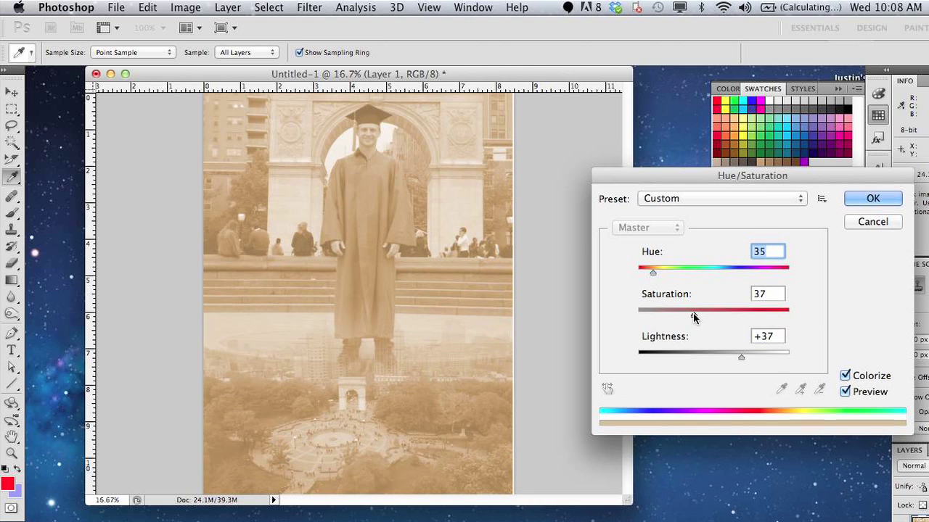
left_click_drag(696, 317, 712, 319)
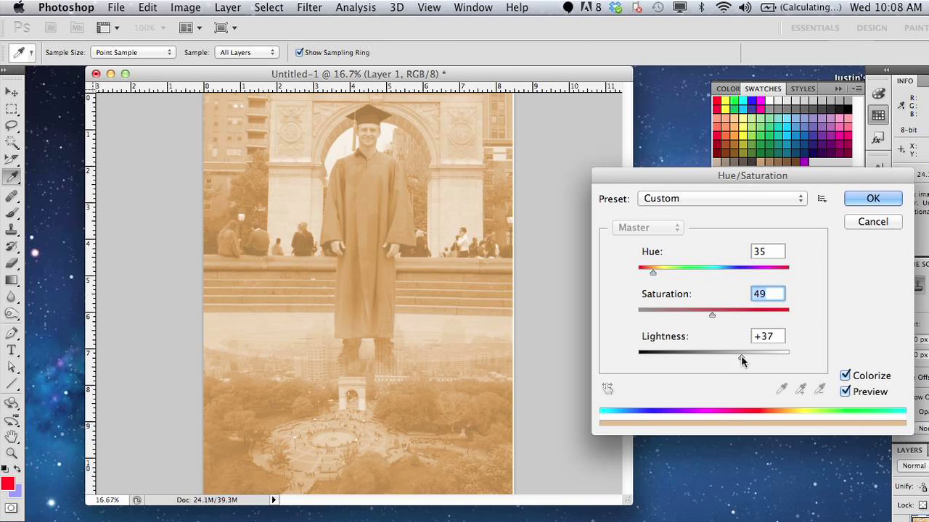
left_click_drag(740, 356, 702, 360)
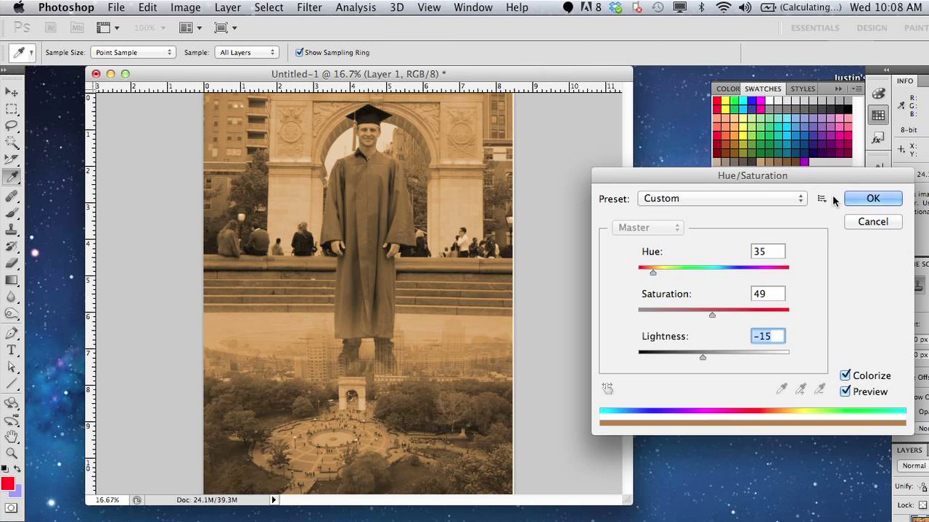
left_click(871, 199)
key("g")
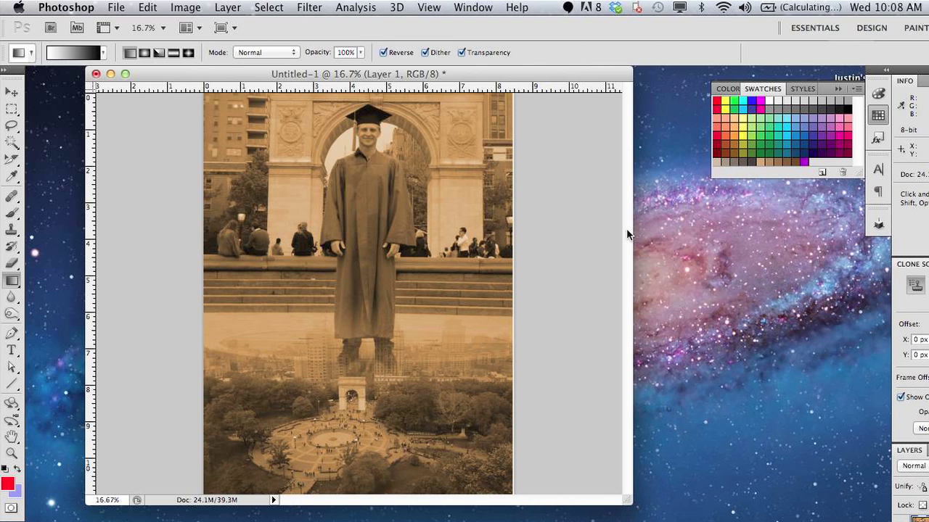